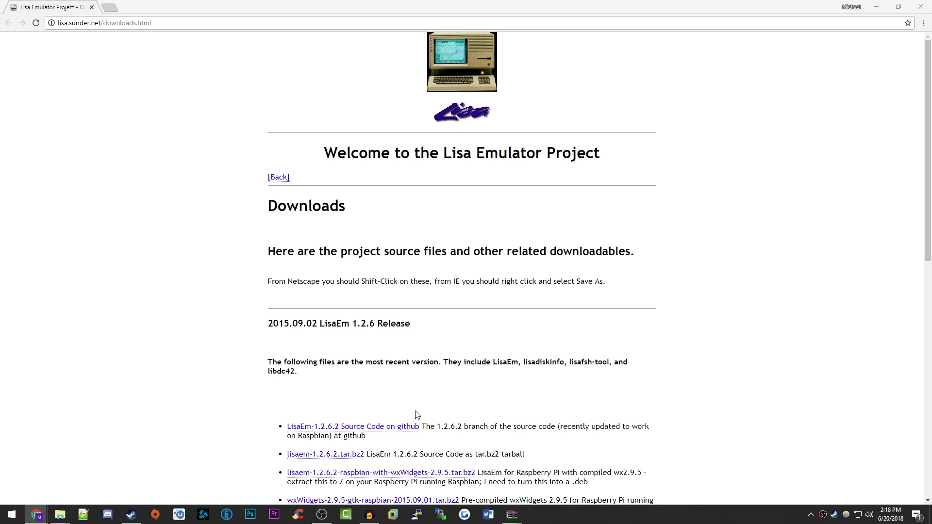
# Step: Scroll the lisa.sunder.net downloads page down to the LisaEm release files
pyautogui.scroll(-6, 401, 318)
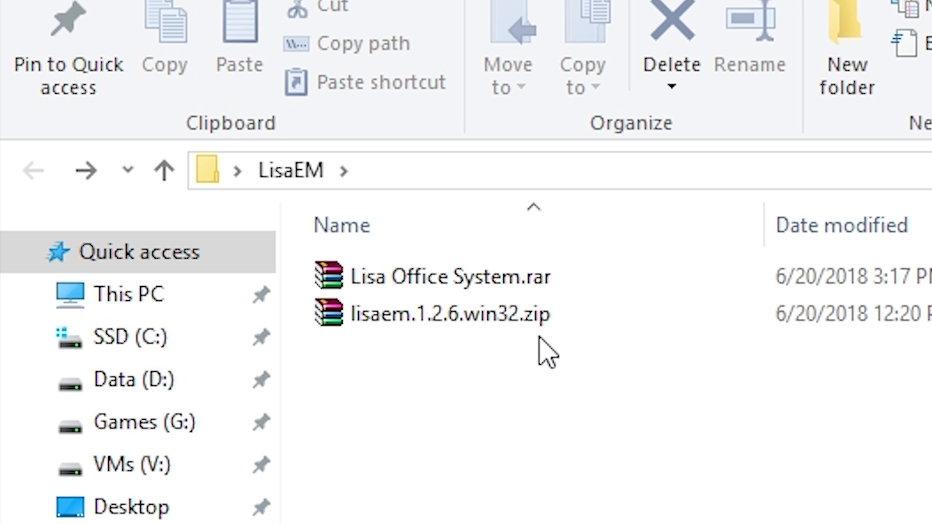
# Step: Unpack the lisaem.1.2.6.win32 folder from the zip and the five disk images from Lisa Office System.rar into LisaEM
pyautogui.doubleClick(428, 313)
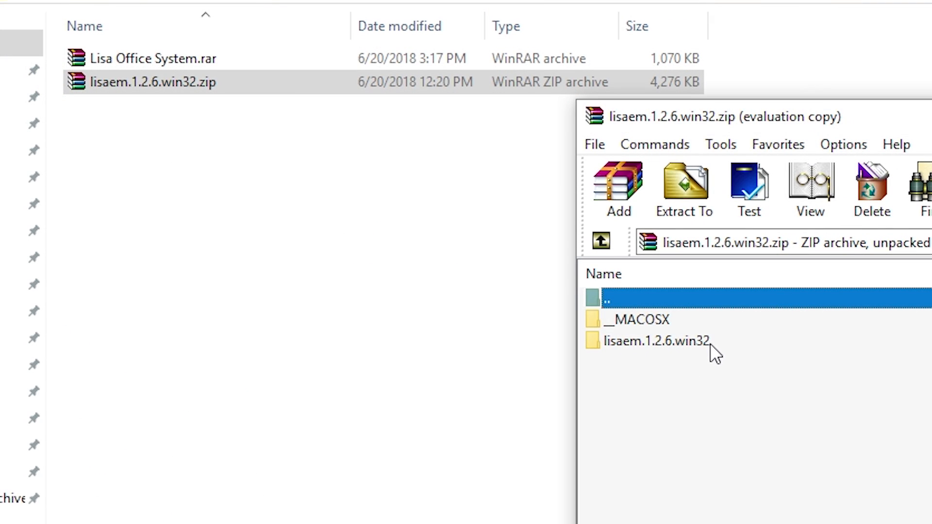
pyautogui.moveTo(708, 344); pyautogui.dragTo(269, 226)
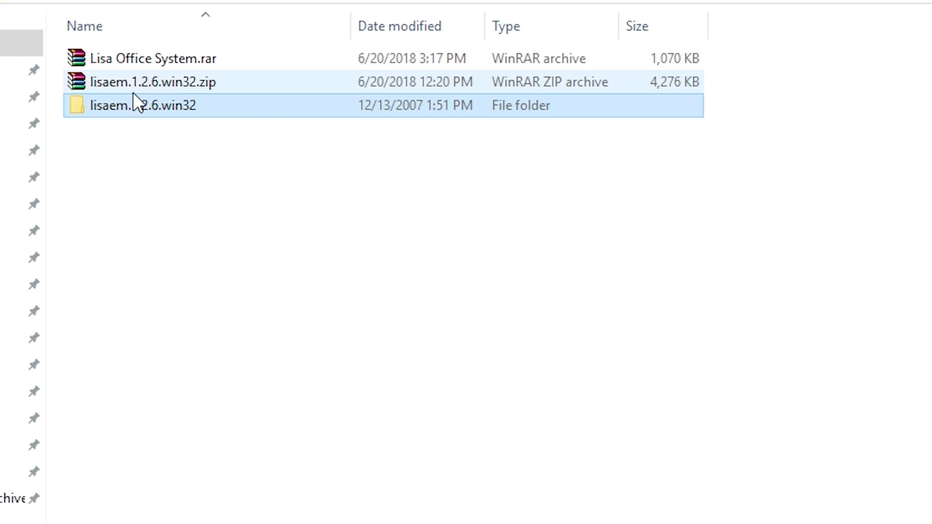
pyautogui.doubleClick(145, 61)
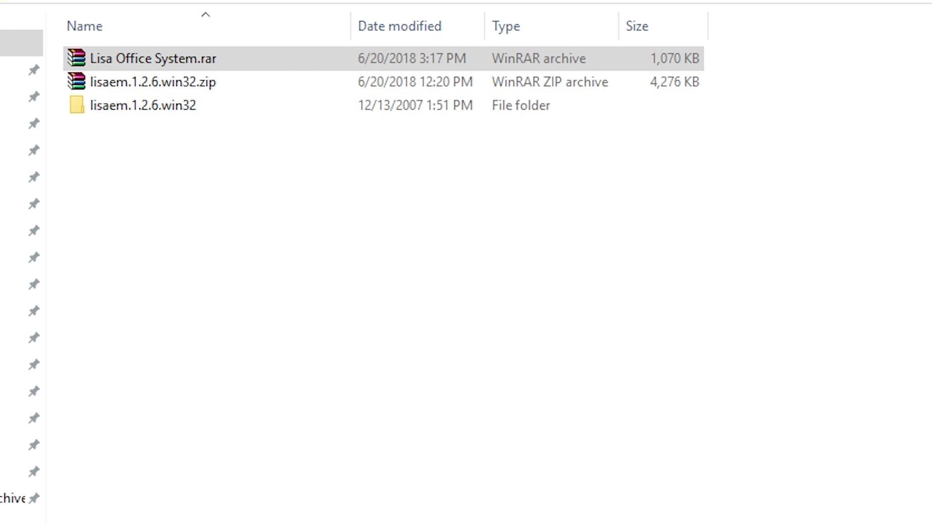
pyautogui.moveTo(761, 350); pyautogui.dragTo(322, 179)
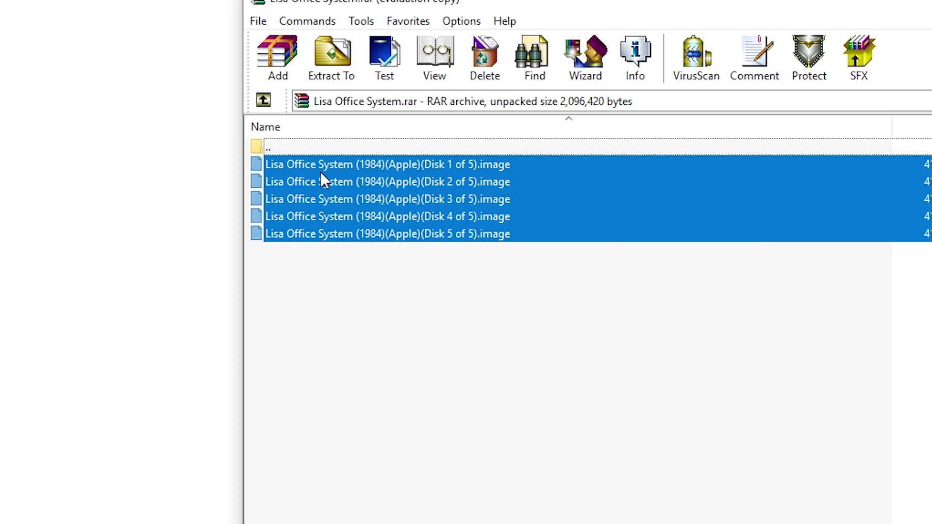
pyautogui.moveTo(391, 195); pyautogui.dragTo(211, 195)
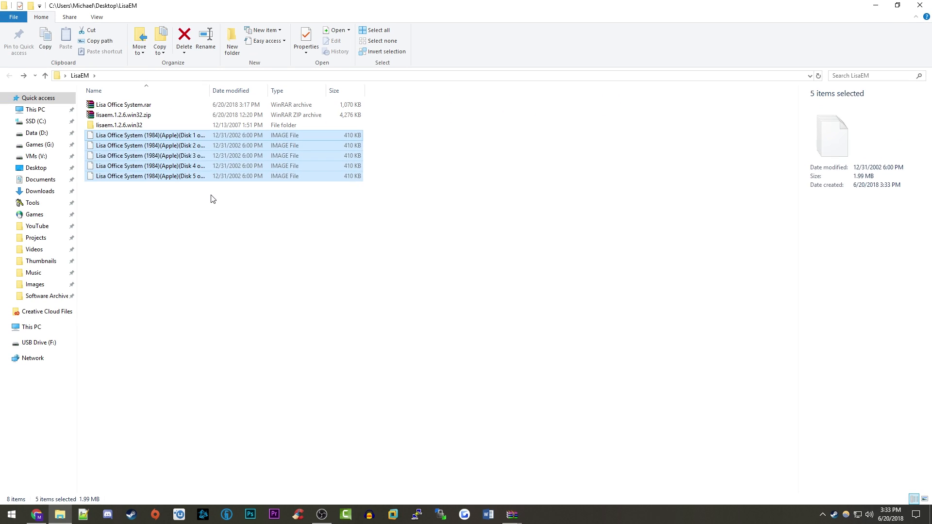
pyautogui.click(210, 199)
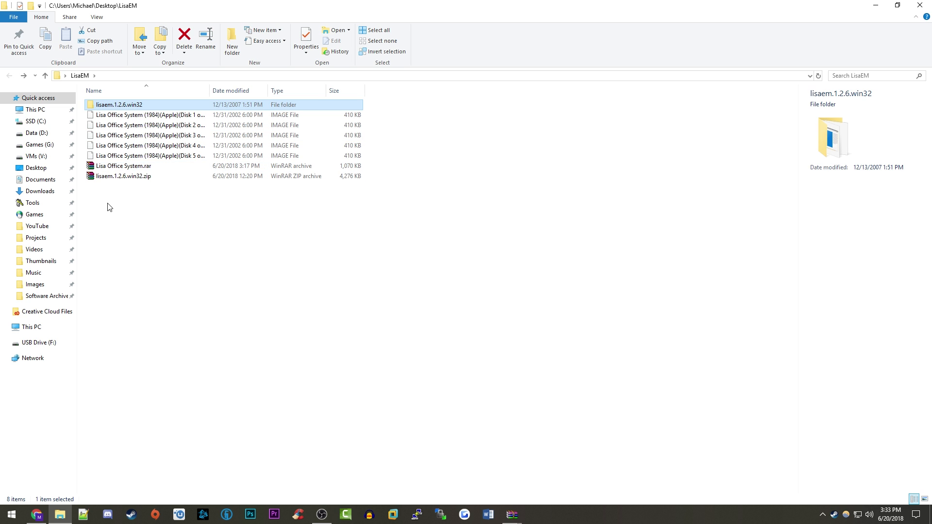
# Step: Open the lisaem.1.2.6.win32 folder and launch lisaem.exe
pyautogui.press('Return')
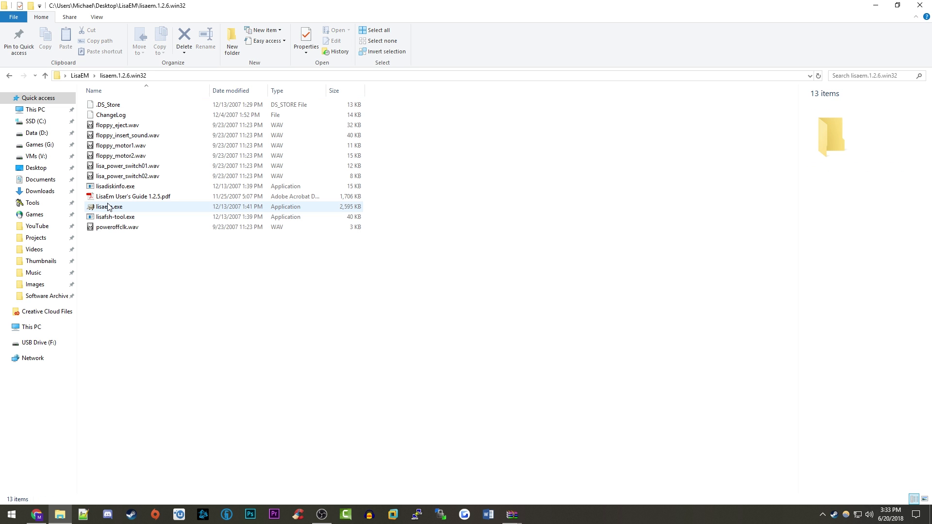
pyautogui.doubleClick(149, 208)
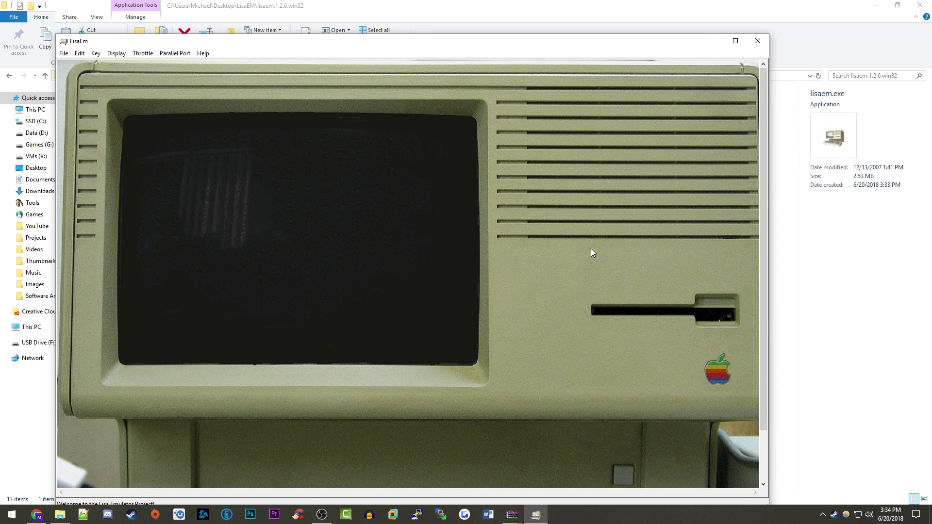
# Step: Maximize the LisaEm window and bring the emulated Lisa's front panel into view
pyautogui.click(735, 41)
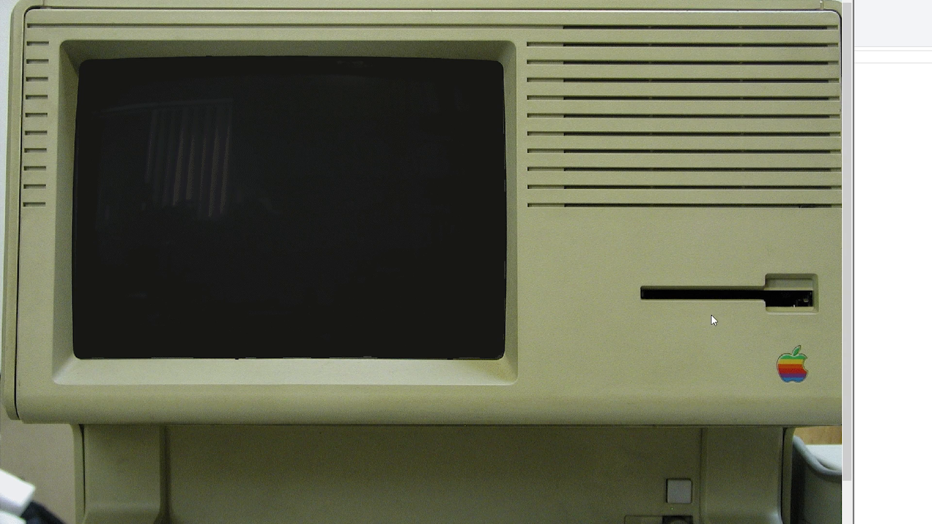
pyautogui.scroll(-2, 630, 502)
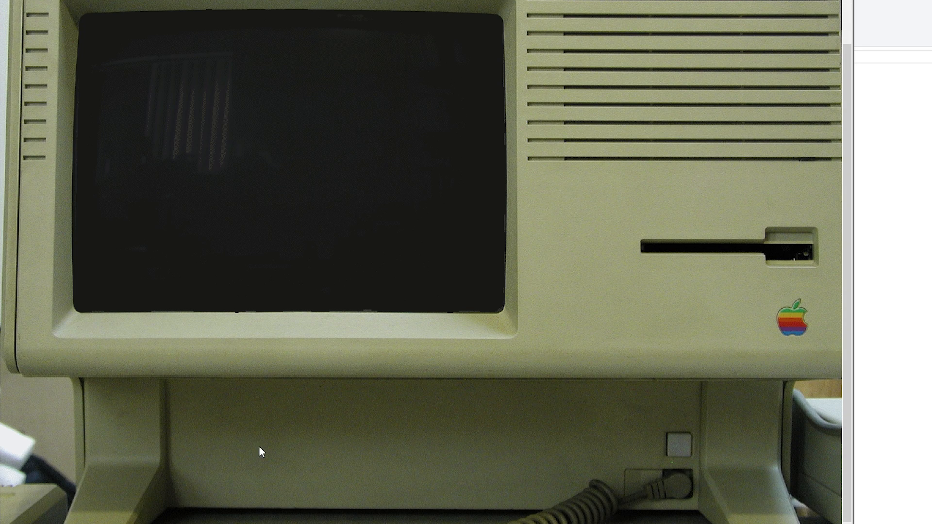
pyautogui.scroll(2, 259, 447)
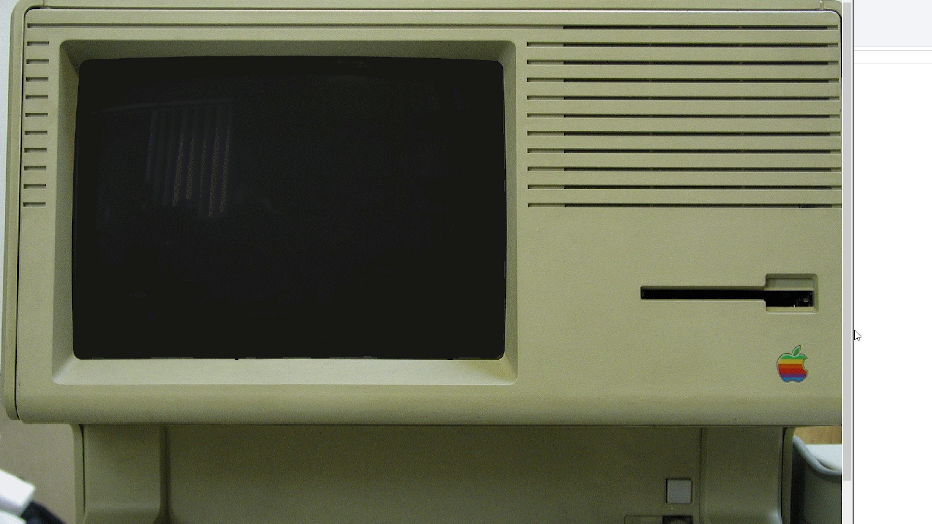
# Step: Insert 'Lisa Office System (1984)(Apple)(Disk 1 of 5).image' into the floppy drive, filtering files to All (*.*)
pyautogui.click(729, 301)
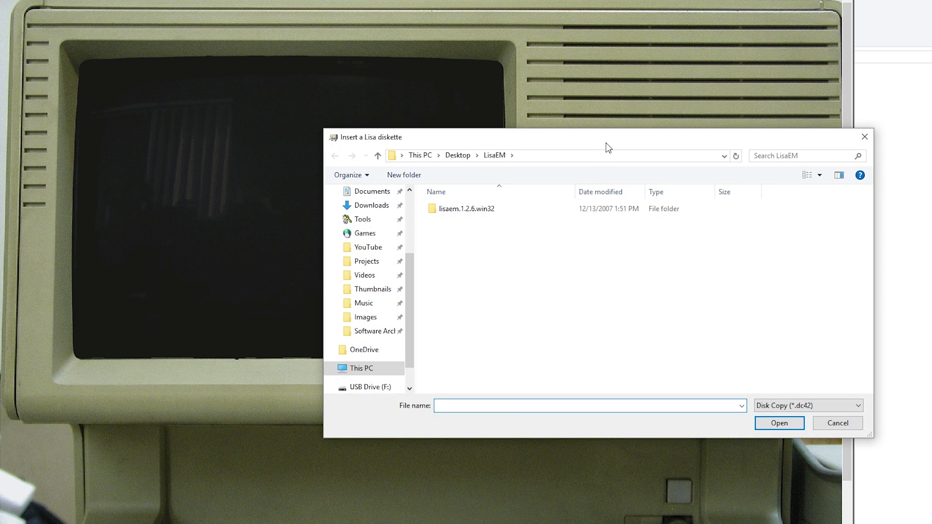
pyautogui.moveTo(606, 143); pyautogui.dragTo(500, 113)
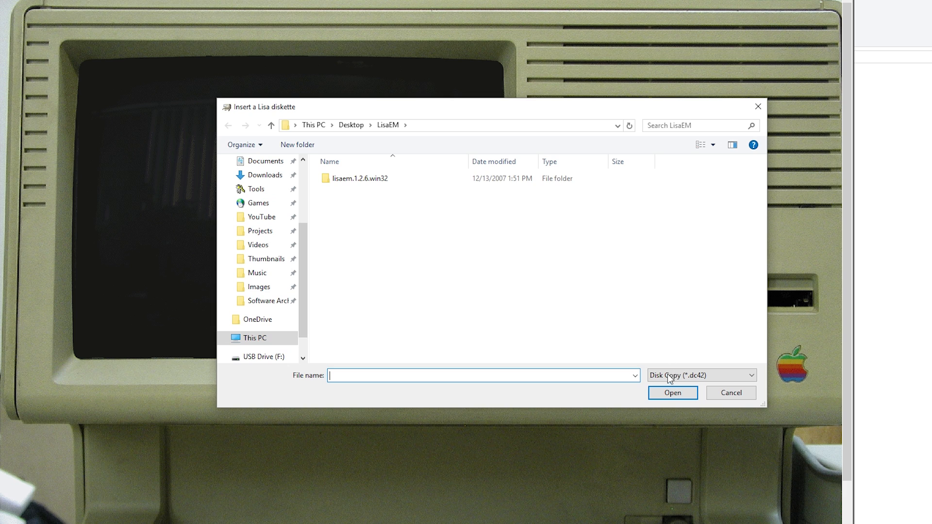
pyautogui.click(694, 377)
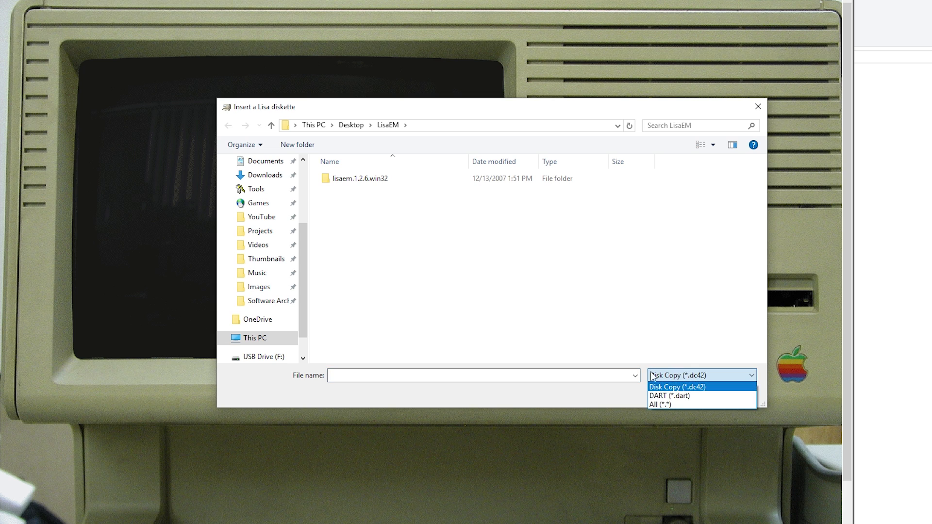
pyautogui.click(656, 403)
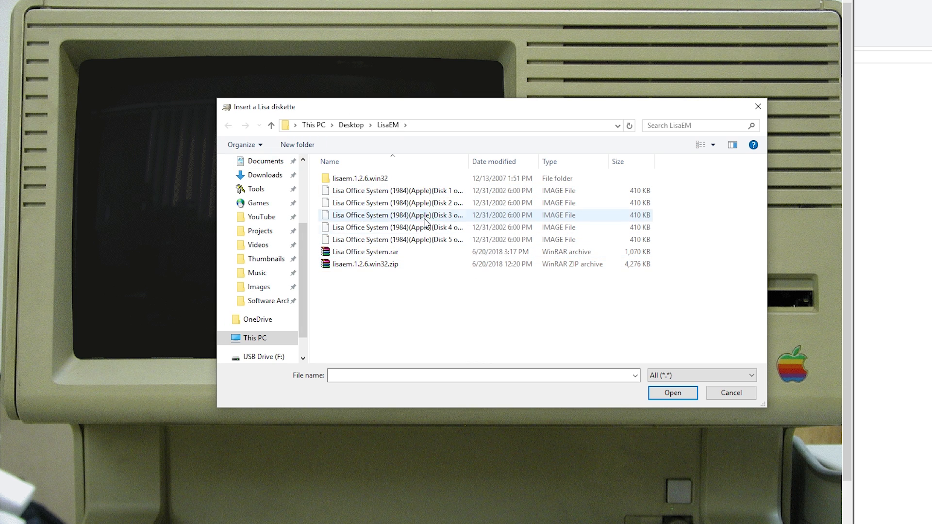
pyautogui.click(418, 192)
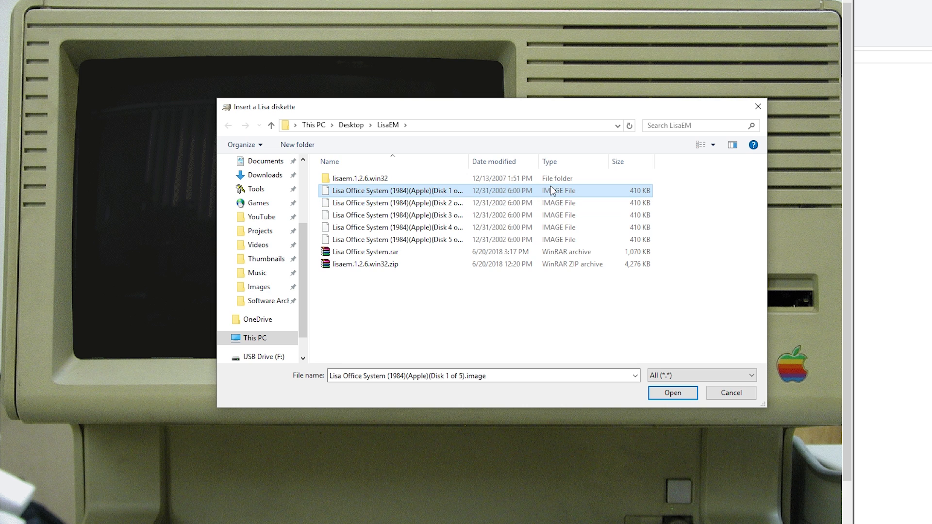
pyautogui.click(670, 398)
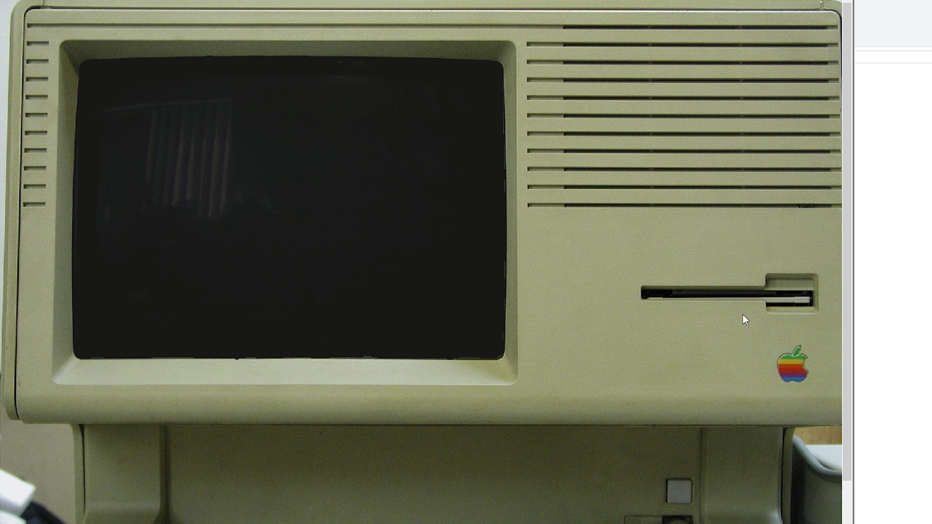
# Step: Power on the Lisa, boot from the floppy diskette, and create a '10M - any OS' ProFile drive
pyautogui.click(676, 496)
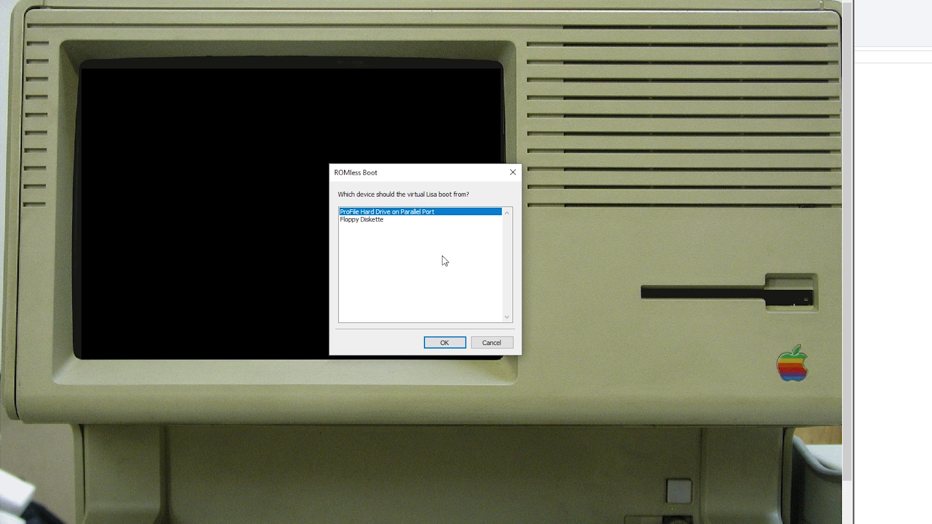
pyautogui.click(361, 221)
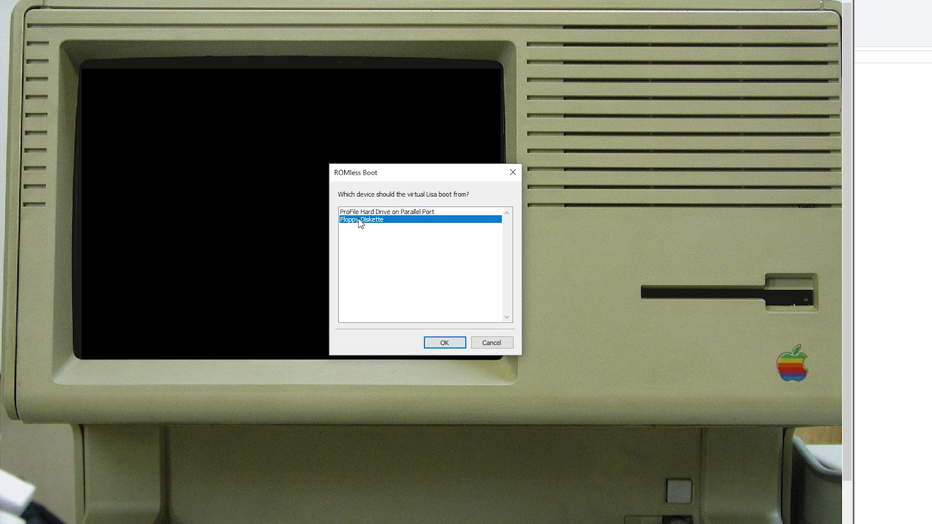
pyautogui.click(446, 340)
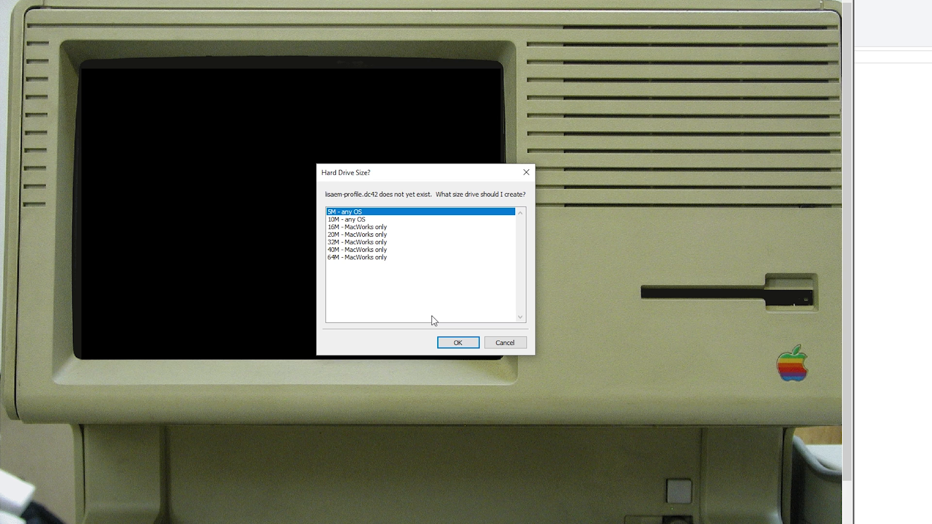
pyautogui.click(339, 220)
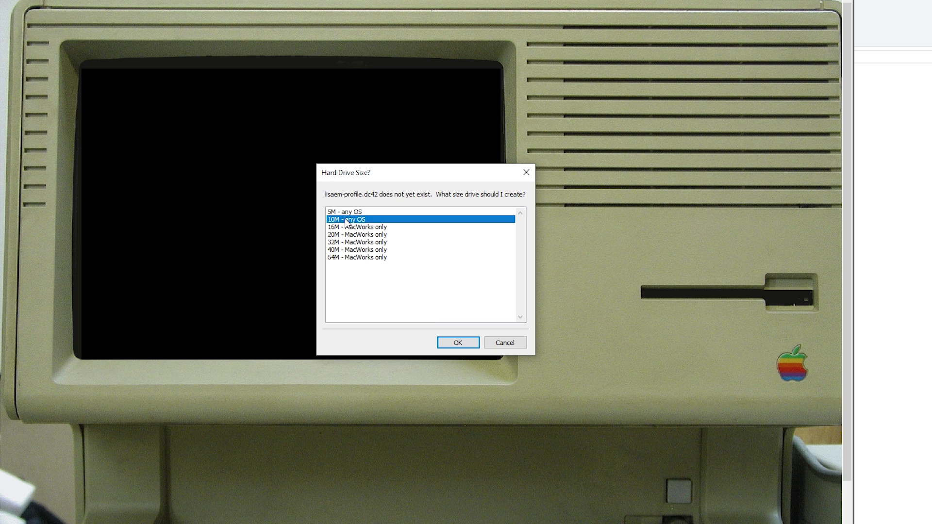
pyautogui.click(452, 346)
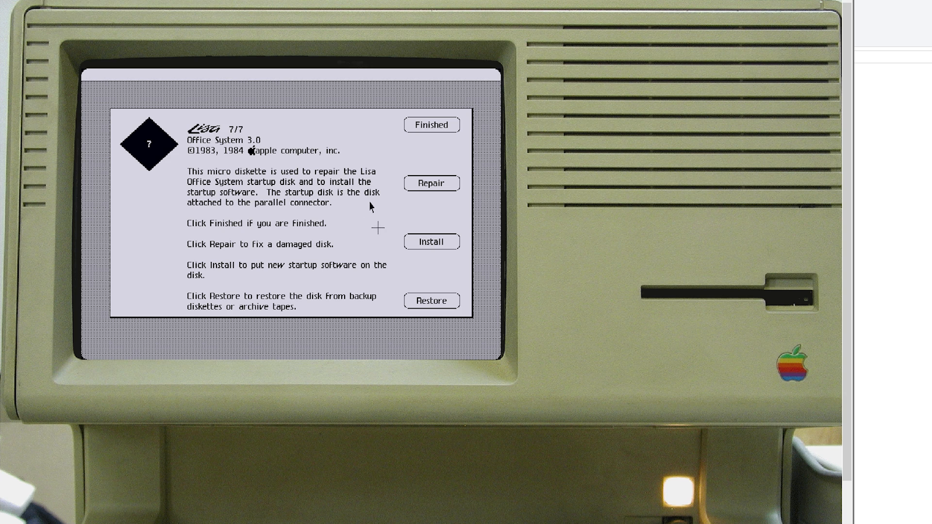
# Step: Choose Install, use the parallel-port disk, erase it, and pick Don't Share with MacWorks
pyautogui.click(422, 245)
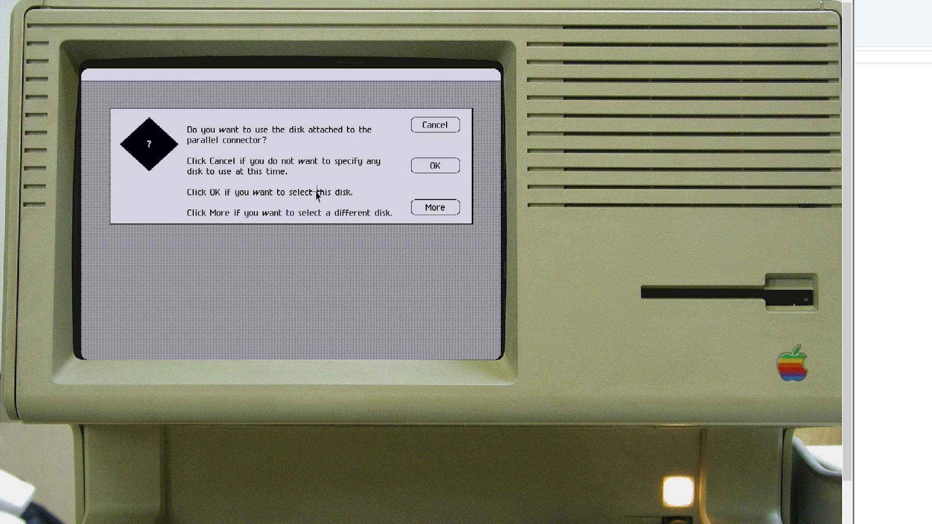
pyautogui.click(418, 169)
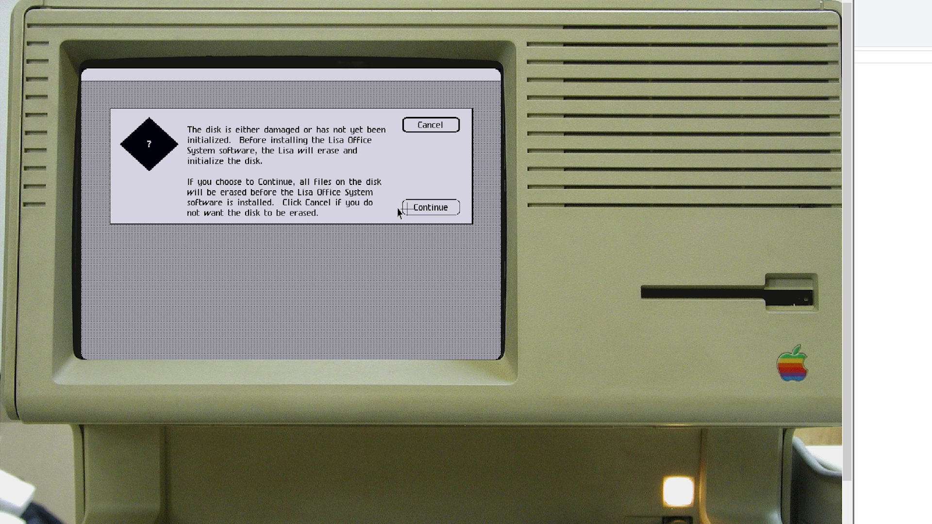
pyautogui.click(418, 209)
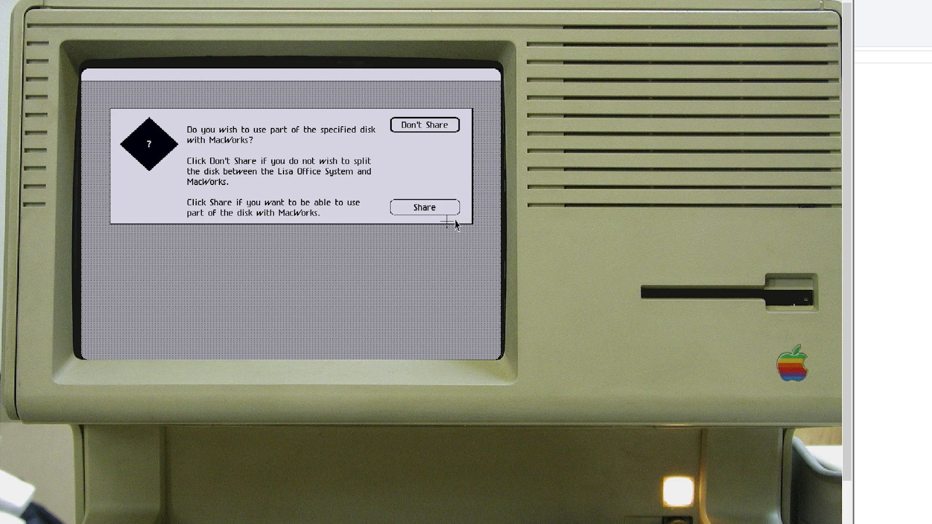
pyautogui.click(421, 124)
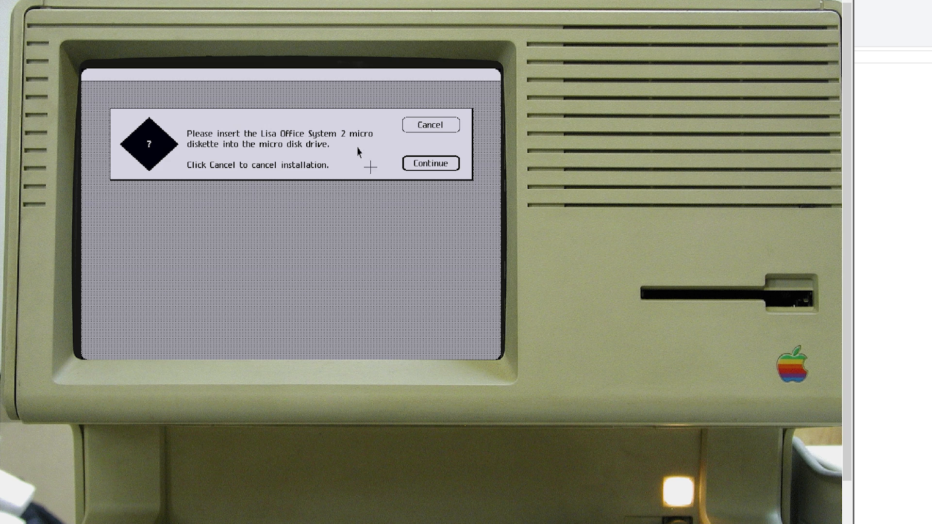
# Step: Insert the Disk 2 image using the All (*.*) filter and answer Yes to De-Serialize
pyautogui.click(696, 296)
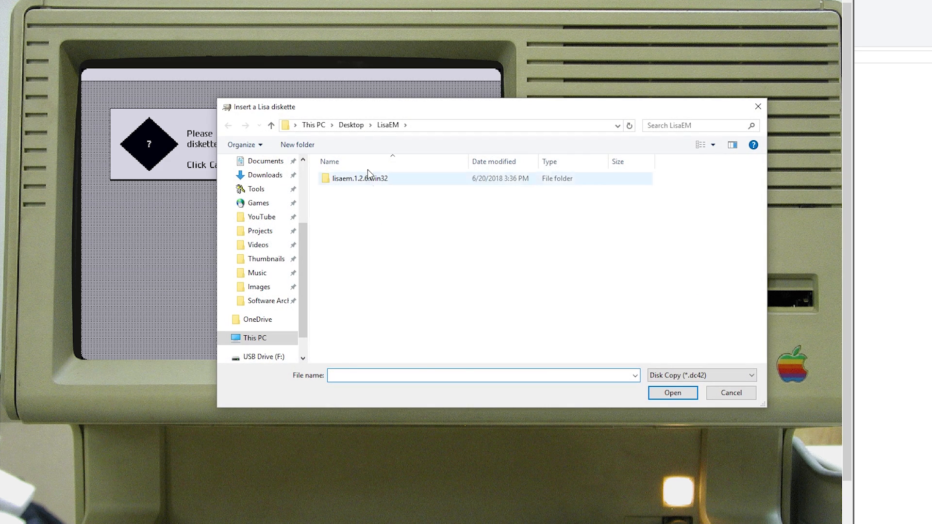
pyautogui.click(690, 379)
pyautogui.click(674, 404)
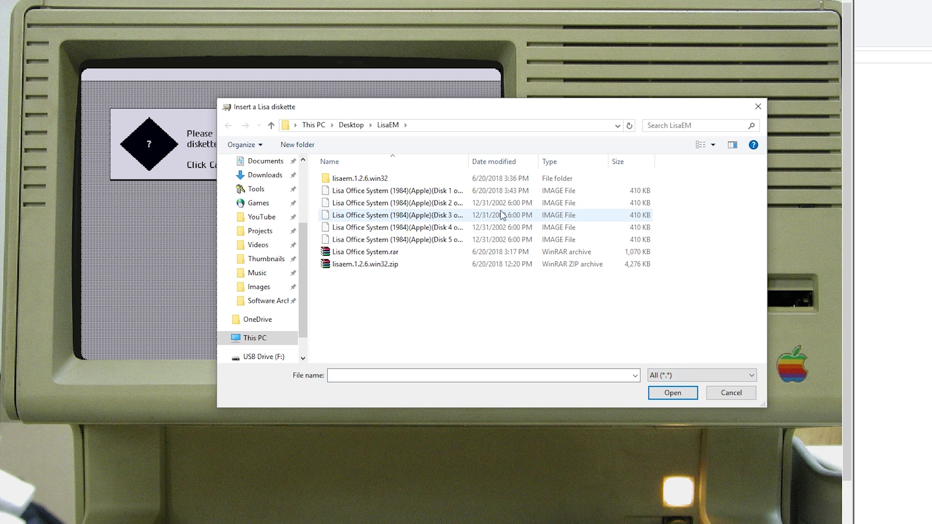
pyautogui.click(468, 203)
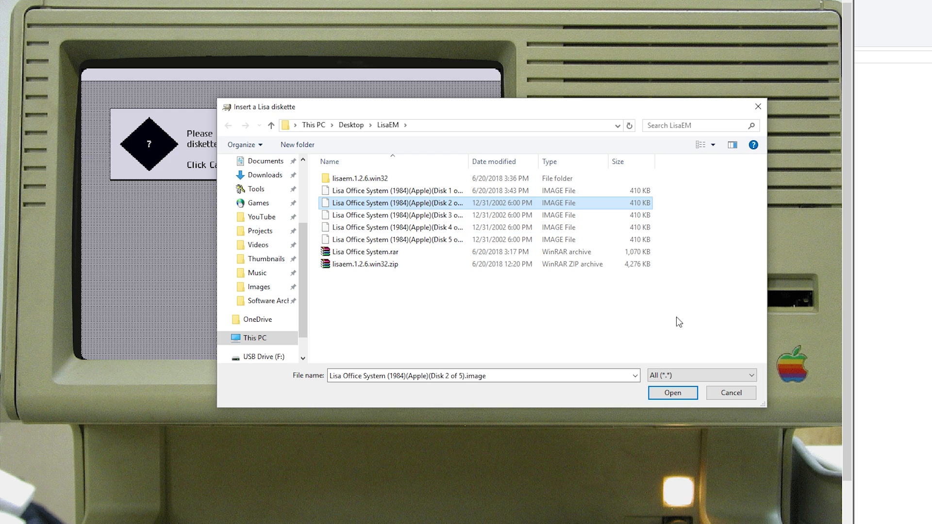
pyautogui.click(672, 393)
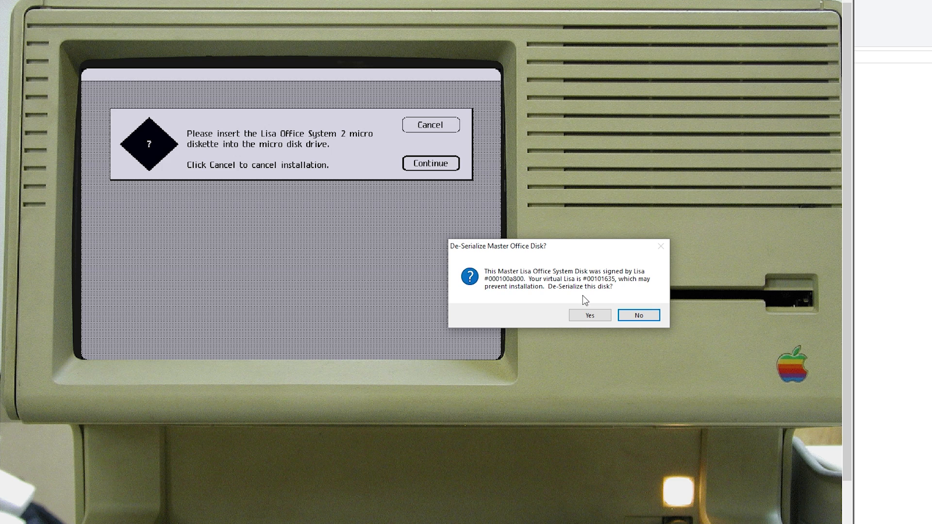
pyautogui.click(586, 319)
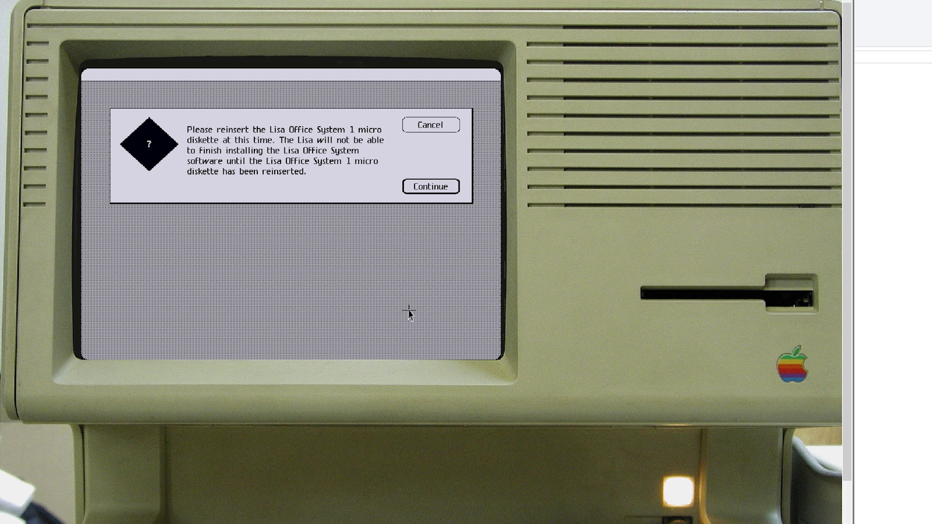
# Step: Reinsert the Disk 1 image and de-serialize it as well
pyautogui.click(733, 301)
pyautogui.click(666, 376)
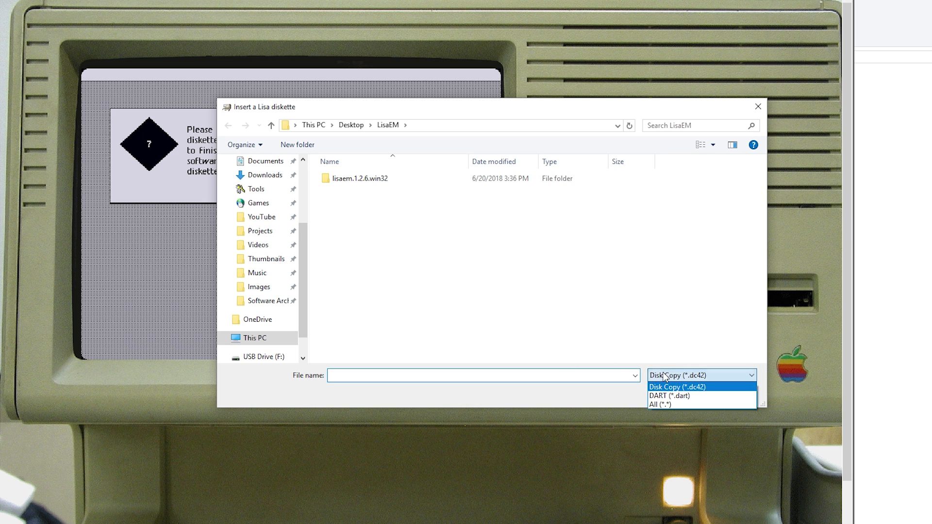
pyautogui.click(663, 405)
pyautogui.click(416, 194)
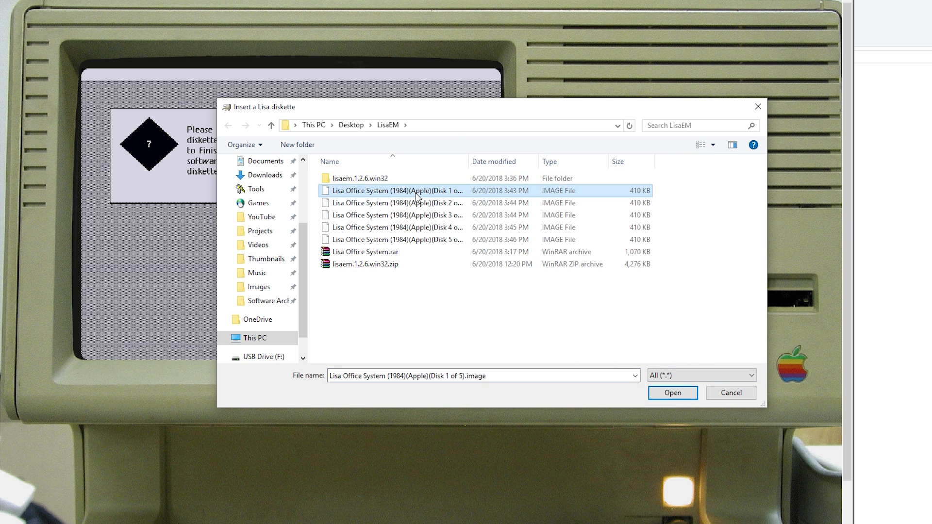
pyautogui.click(673, 393)
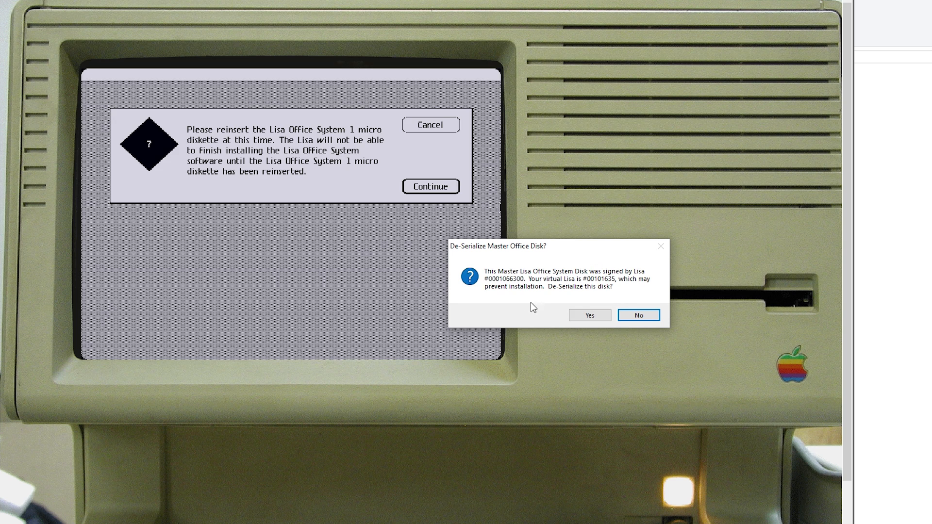
pyautogui.click(589, 315)
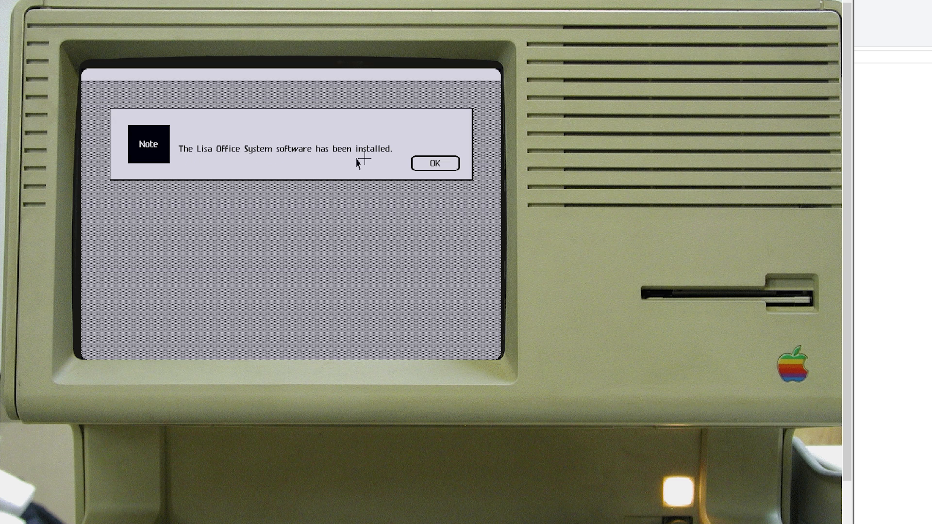
# Step: Acknowledge the installation-complete note, choose Finished, then Start Up to restart the Lisa
pyautogui.click(414, 164)
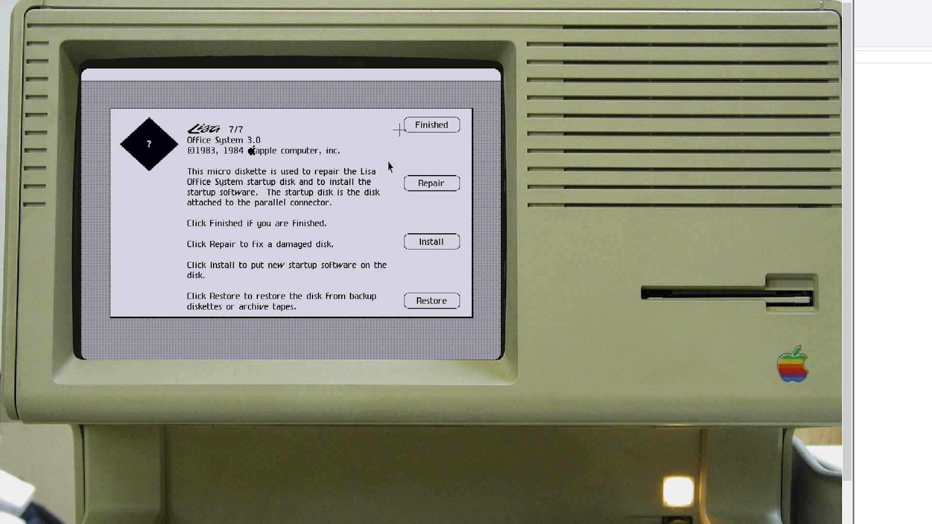
pyautogui.click(426, 127)
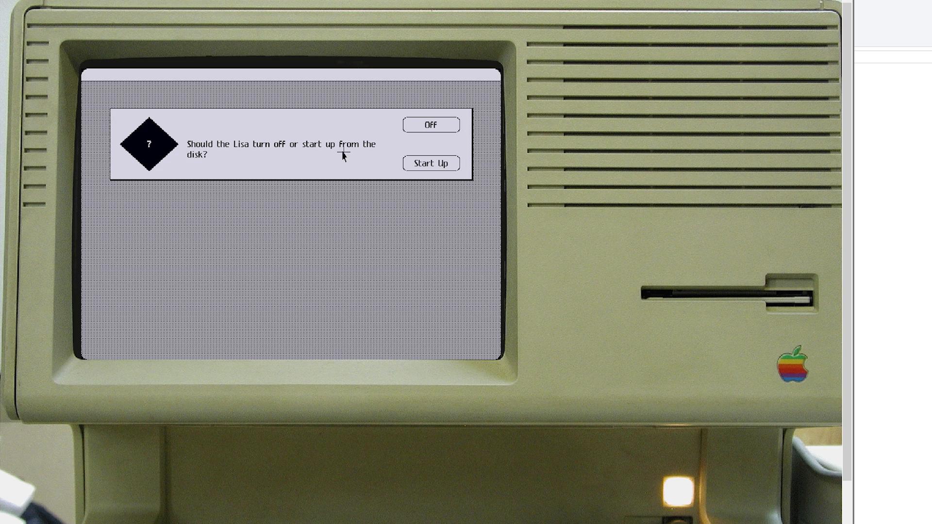
pyautogui.click(405, 164)
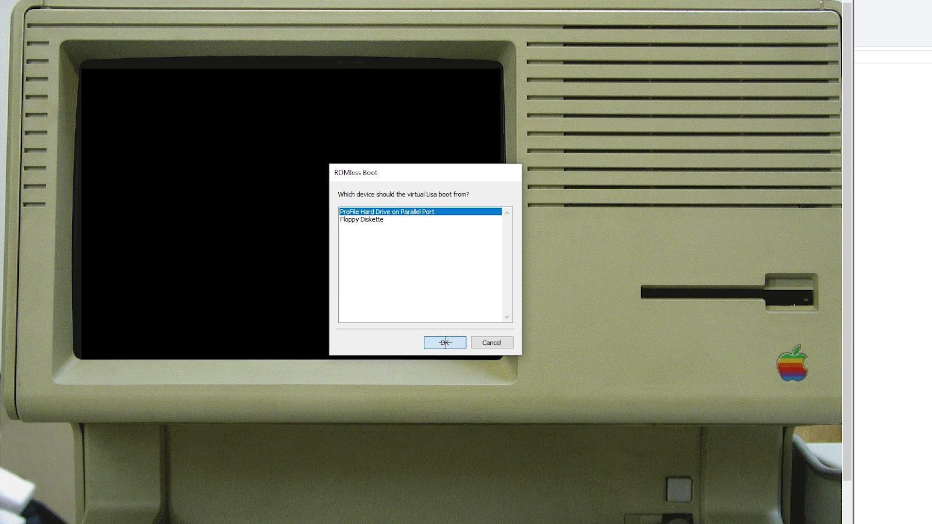
# Step: Confirm booting from 'ProFile Hard Drive on Parallel Port' in the ROMless Boot dialog
pyautogui.click(445, 343)
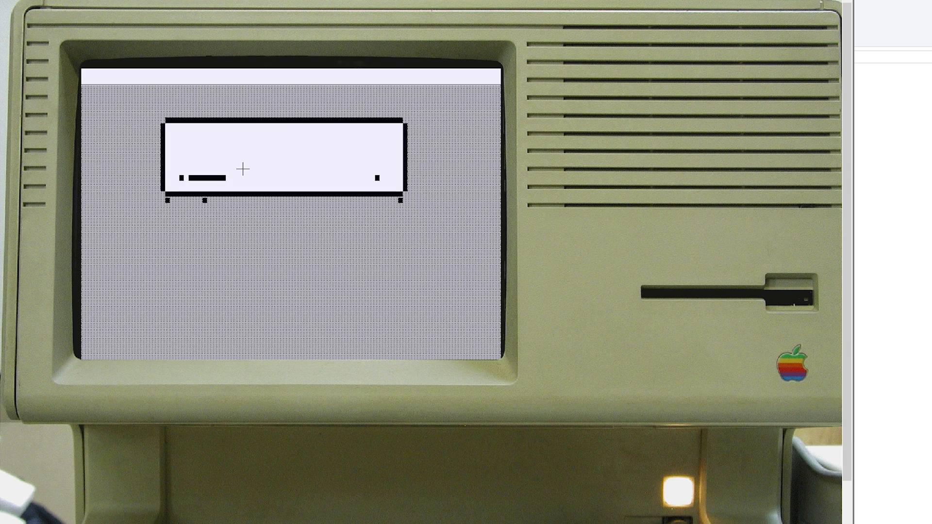